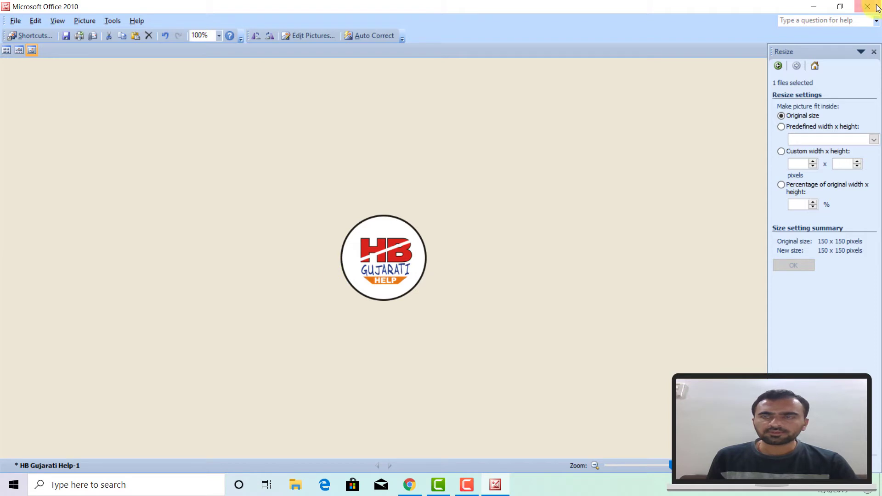
Close the picture editor, discarding the unsaved changes to HB Gujarati Help-1.
click(870, 8)
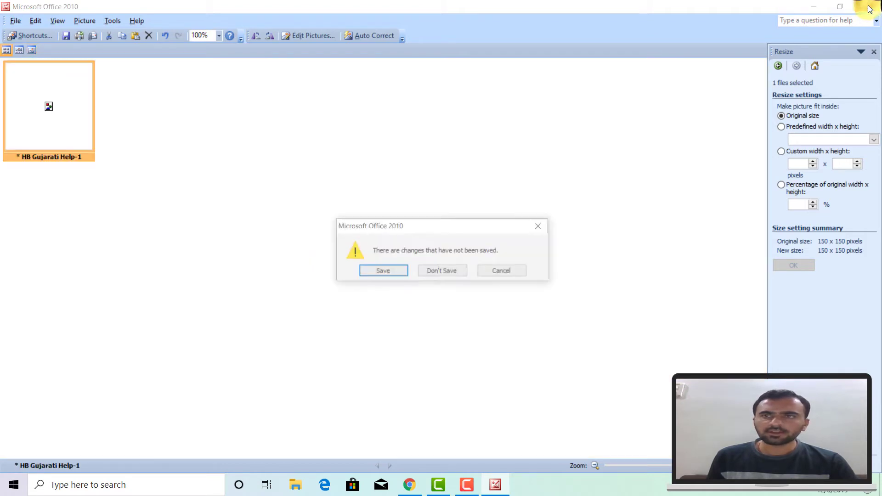
click(443, 275)
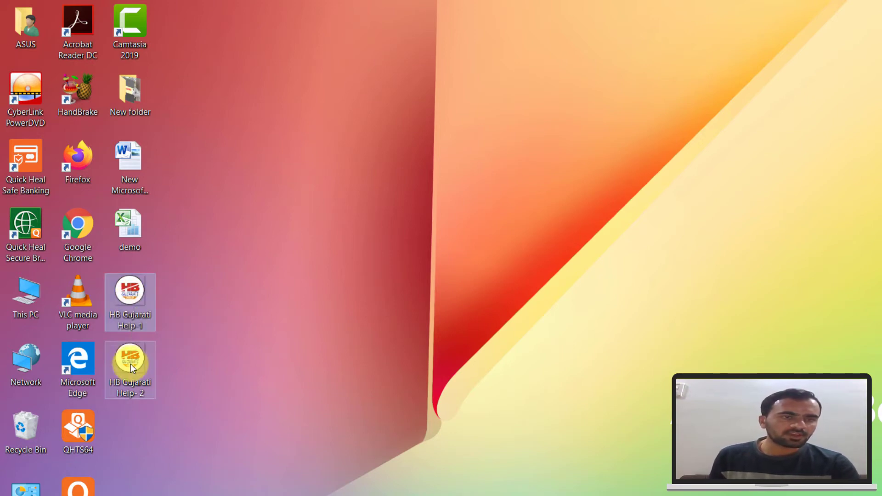
mouse_move(130, 364)
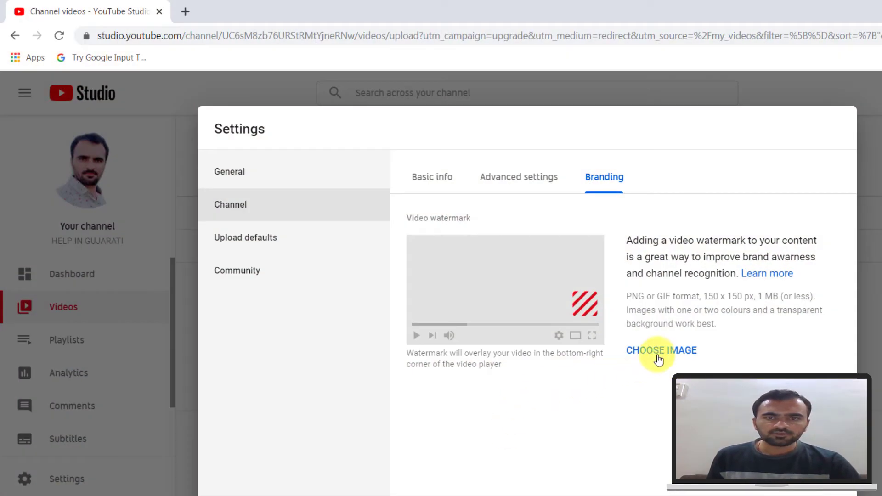
click(658, 352)
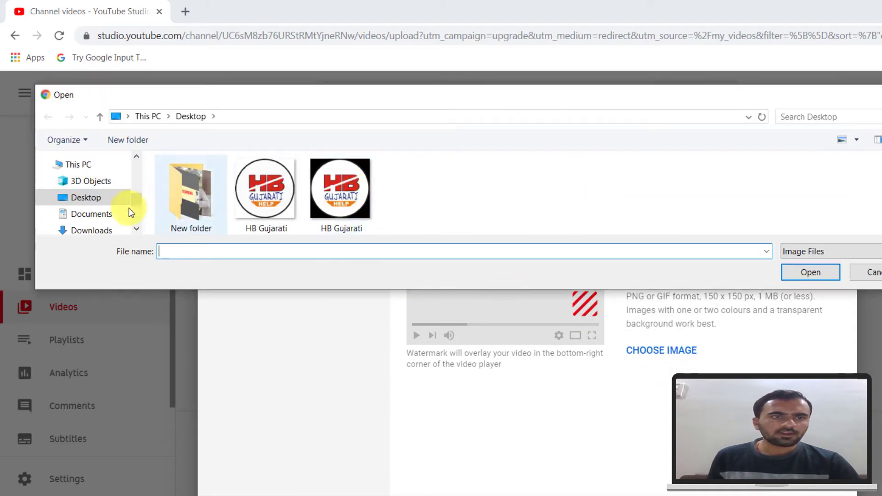
click(89, 199)
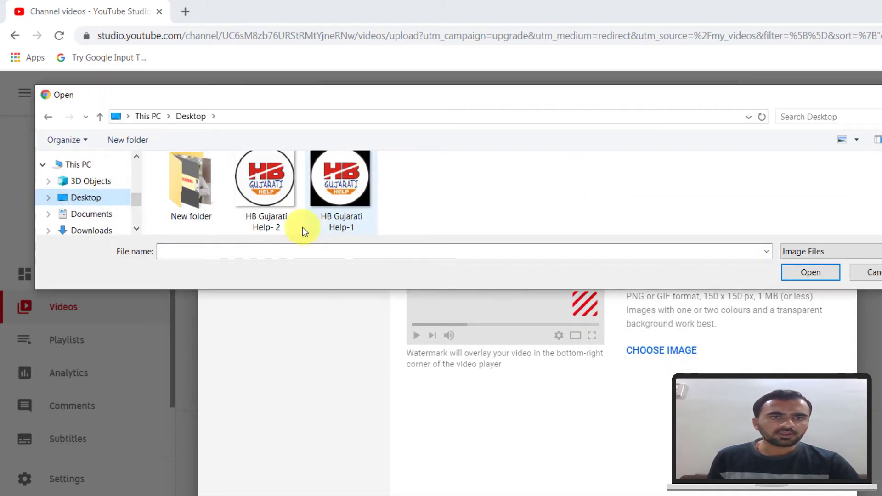
click(256, 183)
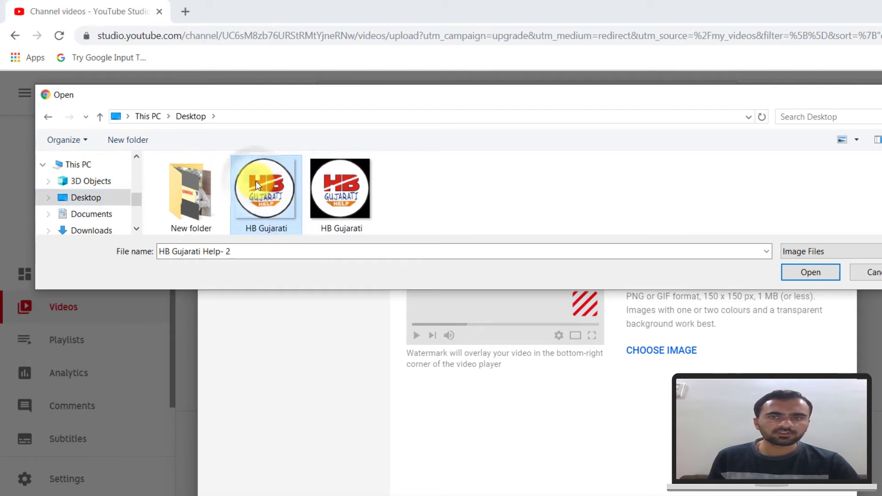
click(807, 275)
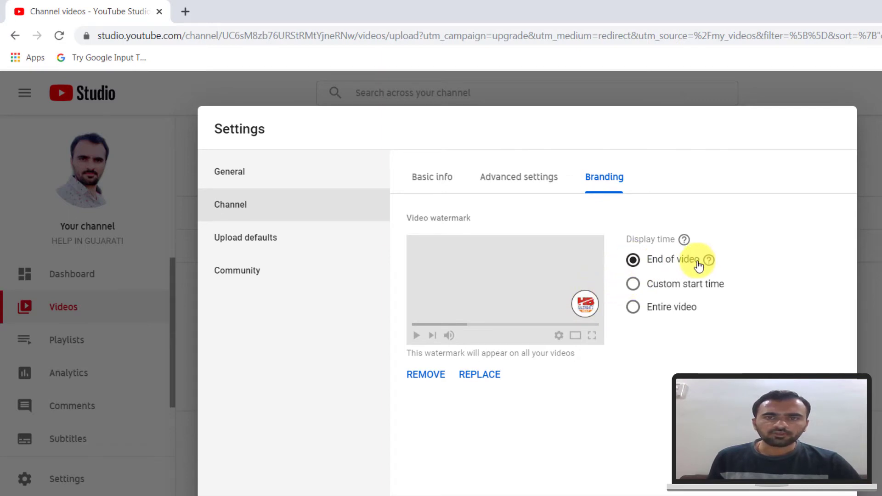
Set the watermark's display time to a custom start time of 00:10.
click(633, 284)
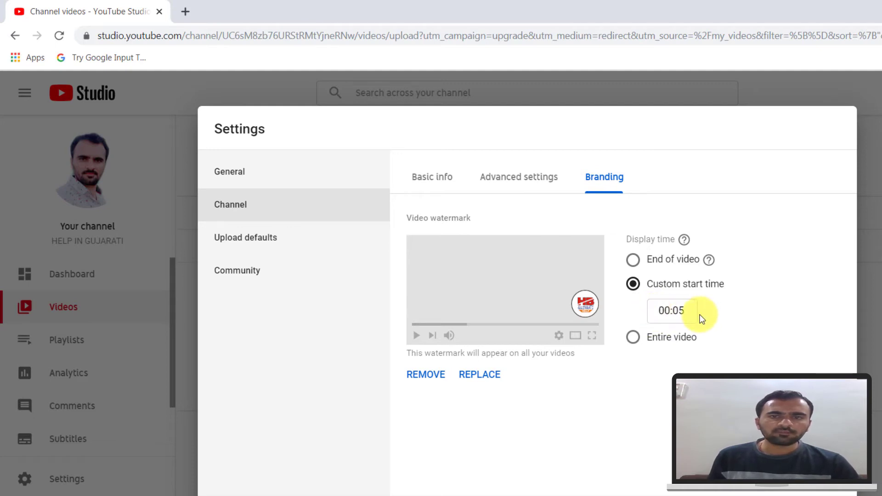
double_click(679, 311)
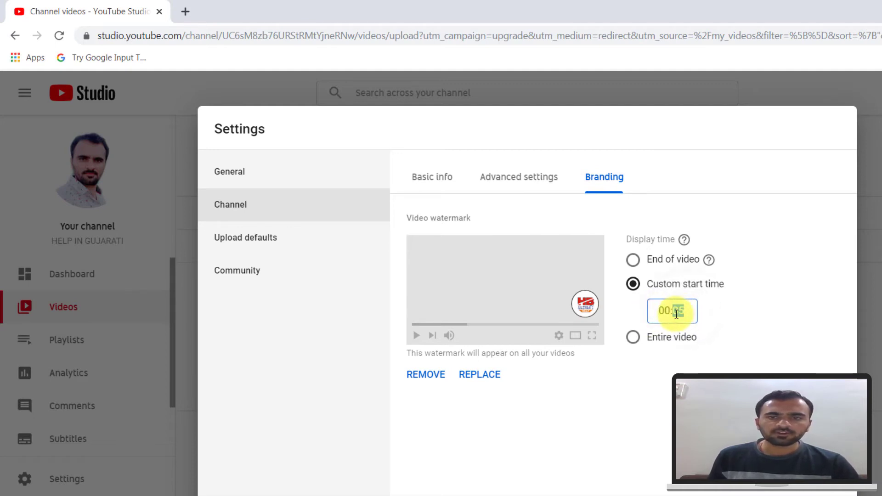
text(10)
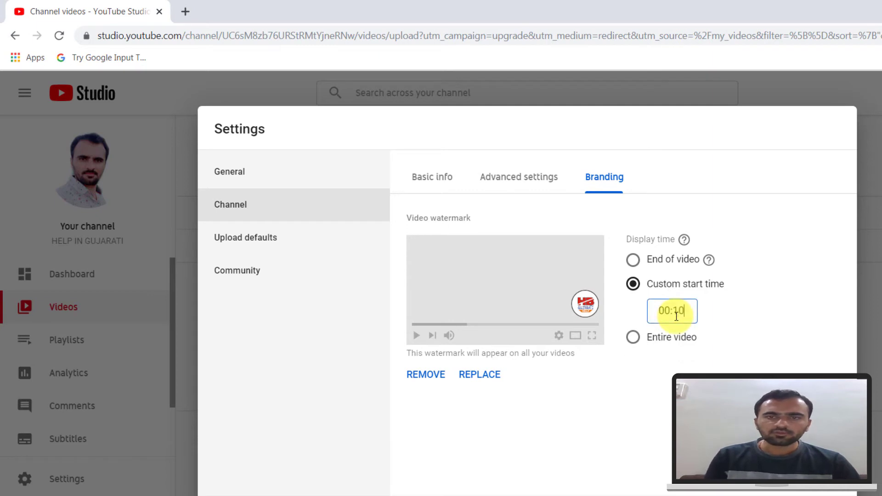
Set the watermark to display for the entire video and leave the channel settings.
click(634, 340)
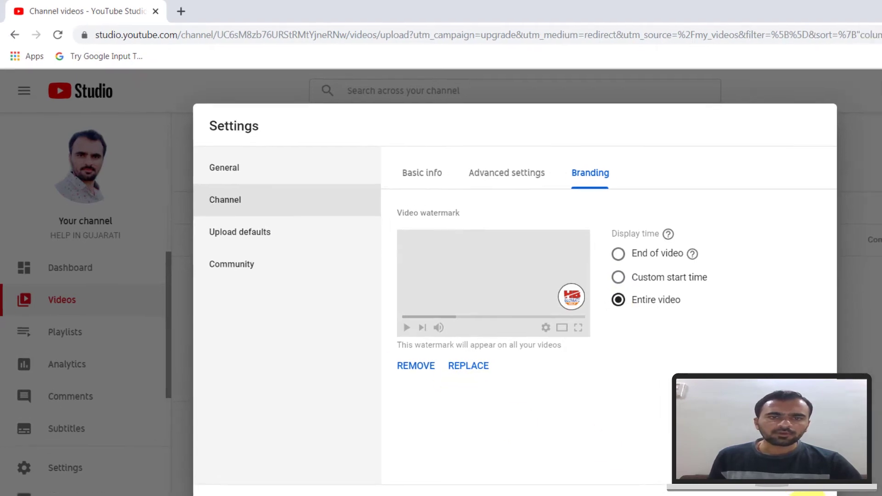
key(Escape)
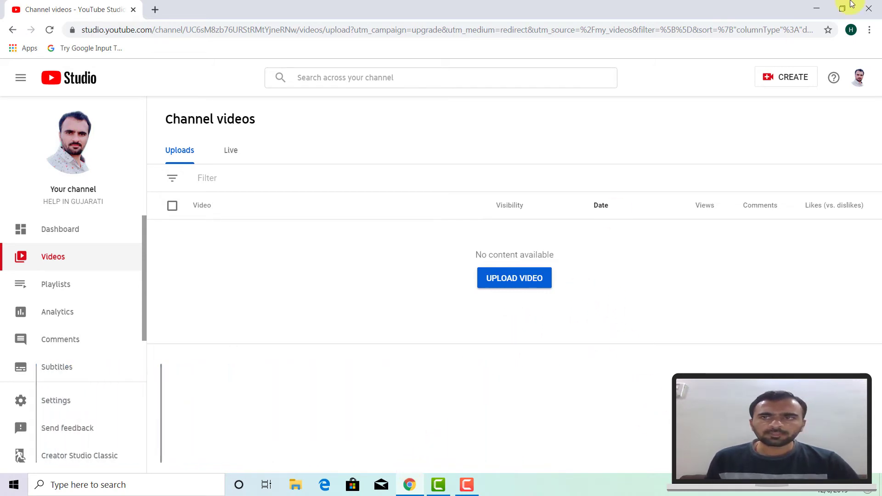
click(153, 10)
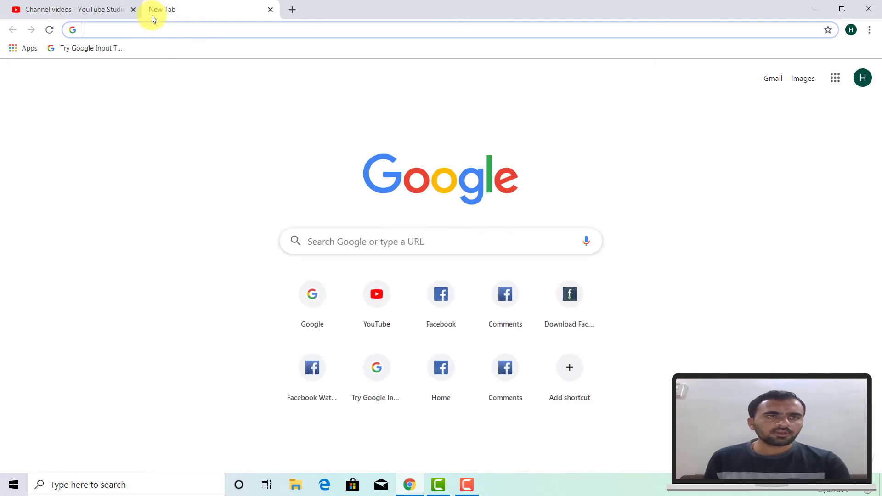
text(www.google.com)
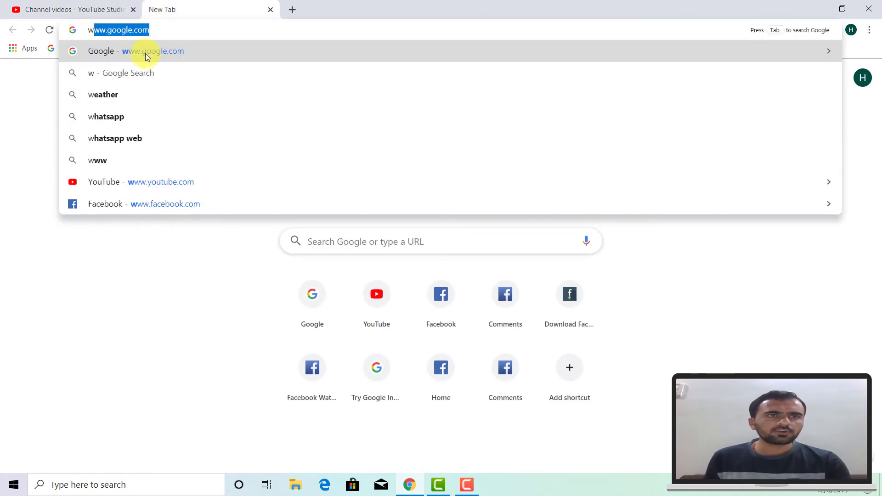
click(146, 54)
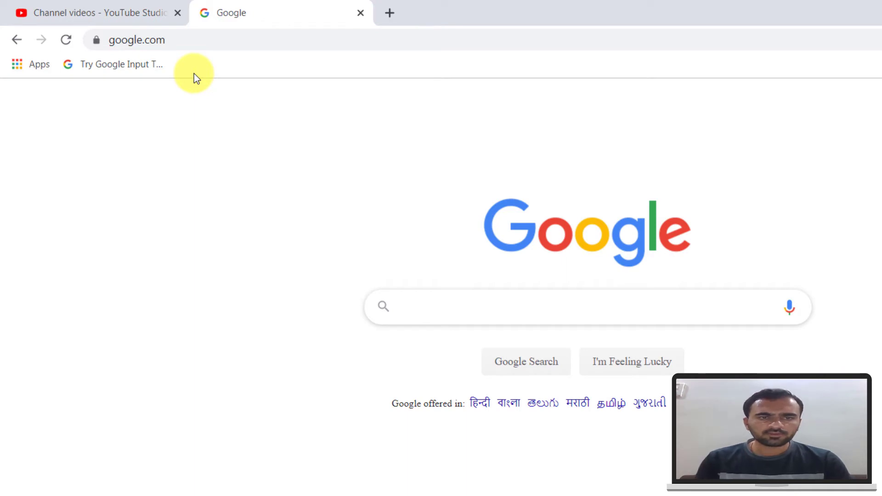
Search Google for flamingtext.com and open the Flaming Text website from the results.
text(fl)
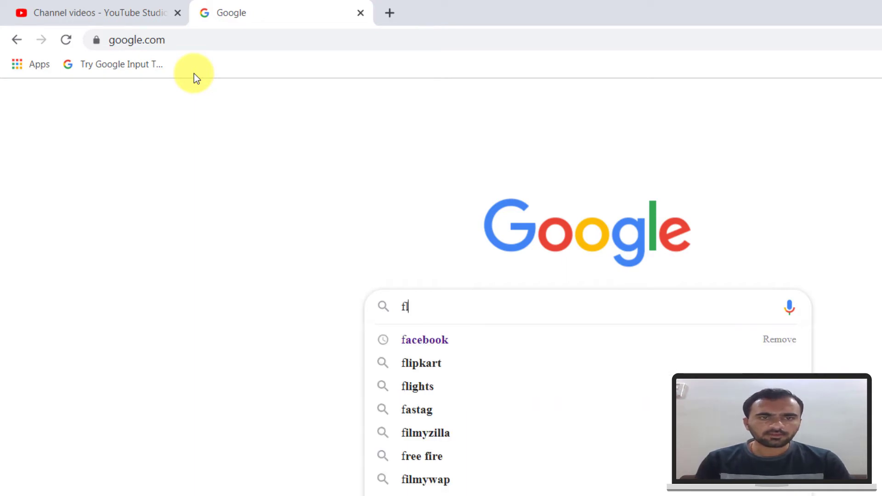
text(ami)
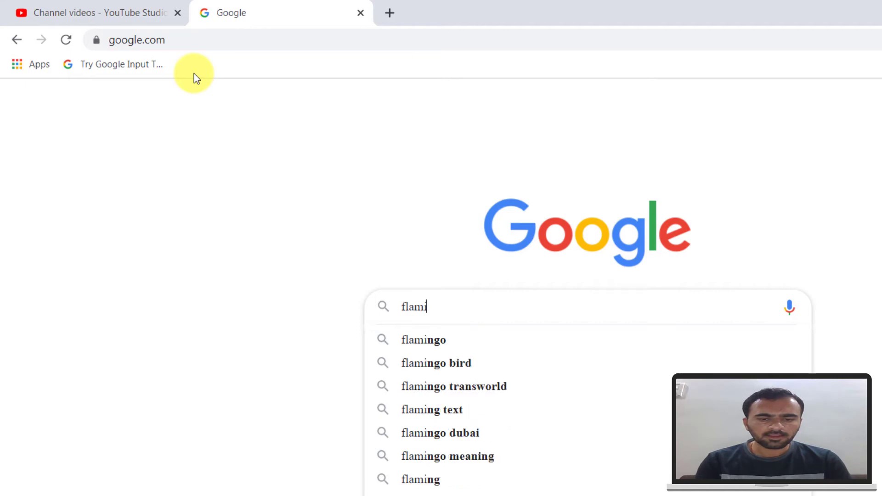
text(ngte)
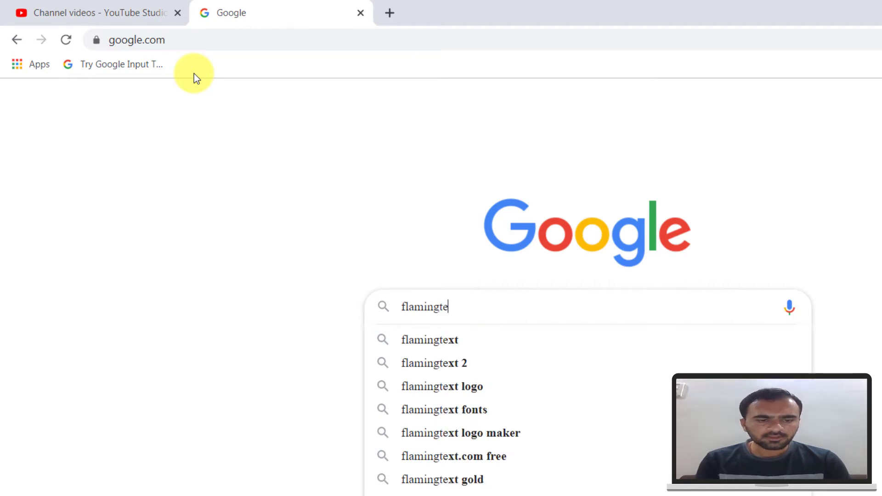
text(xt.)
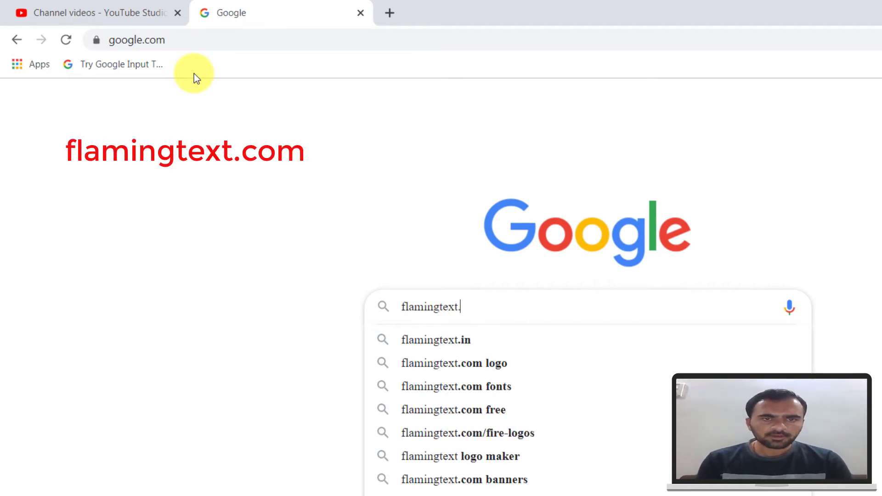
text(com)
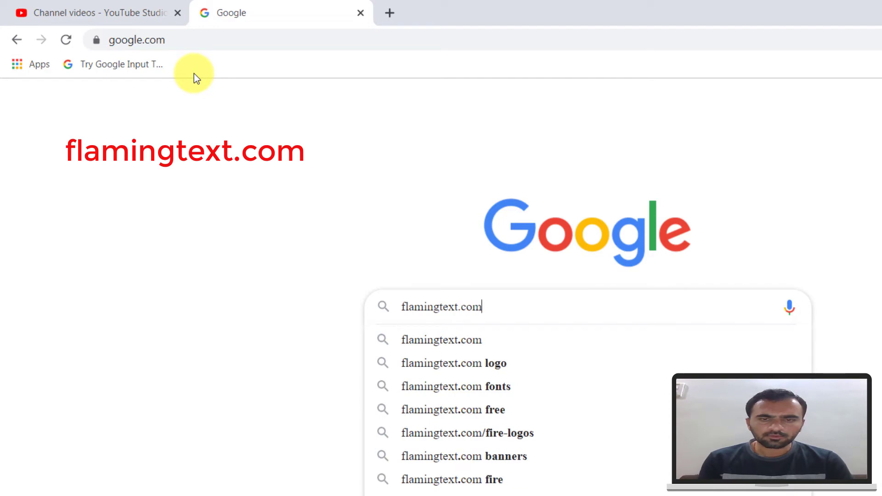
key(Return)
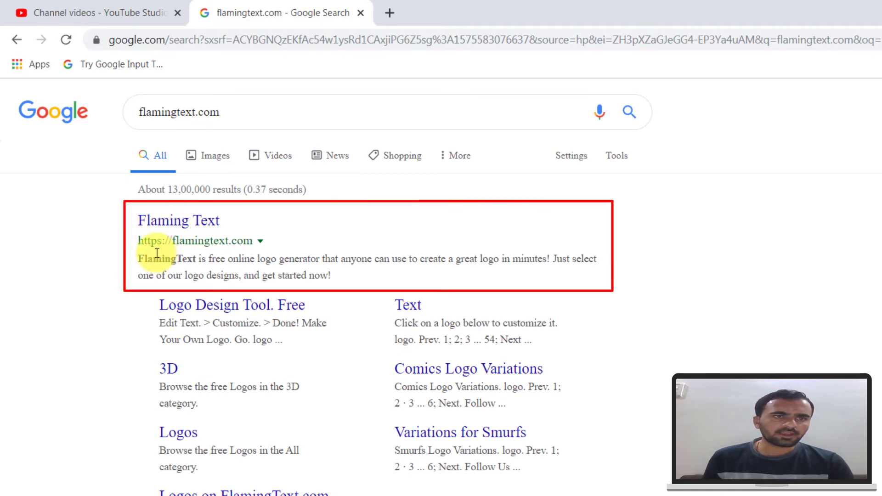
click(174, 223)
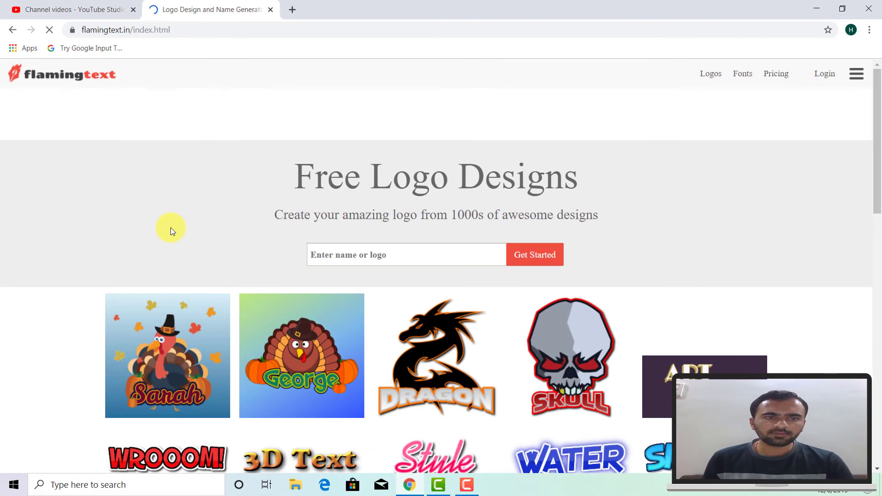
Look through the free logo designs on the home page and on pages 2 and 3 of the gallery.
scroll(170, 228, down, 1)
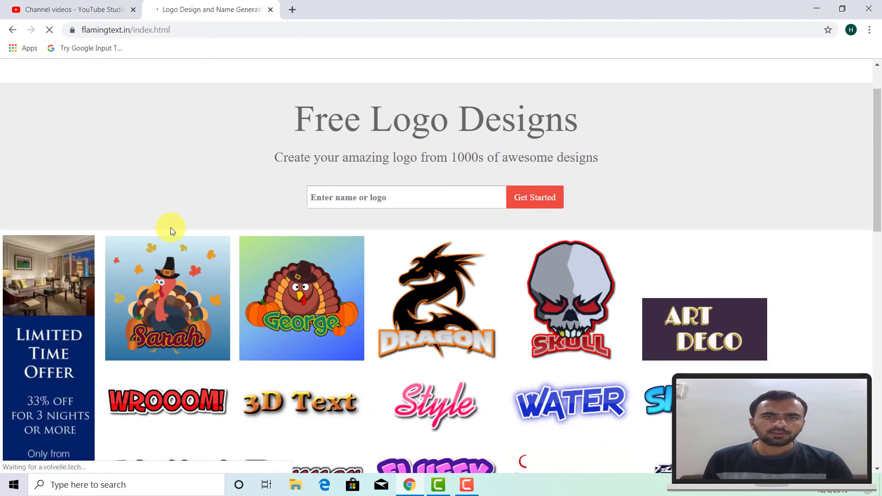
scroll(262, 187, down, 1)
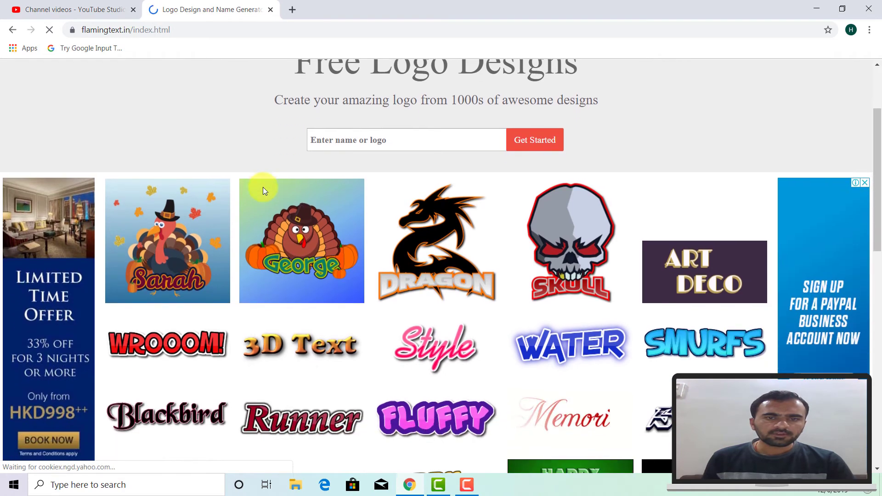
scroll(124, 351, down, 3)
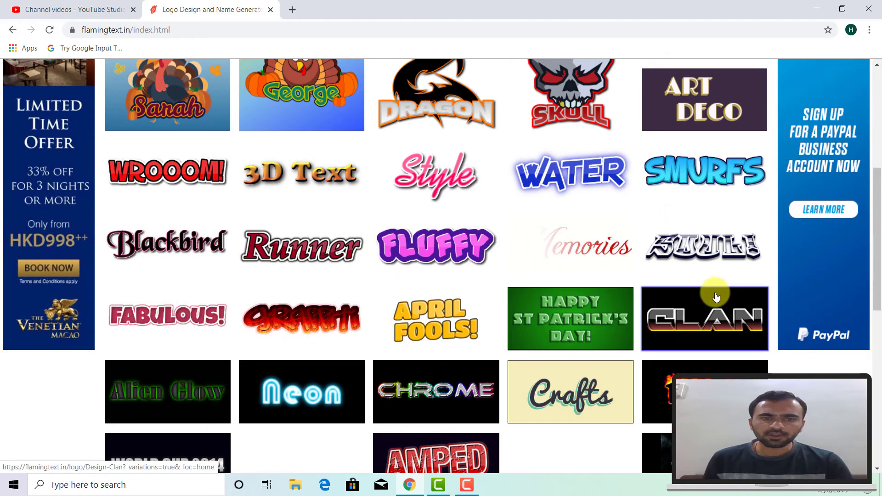
scroll(317, 288, down, 2)
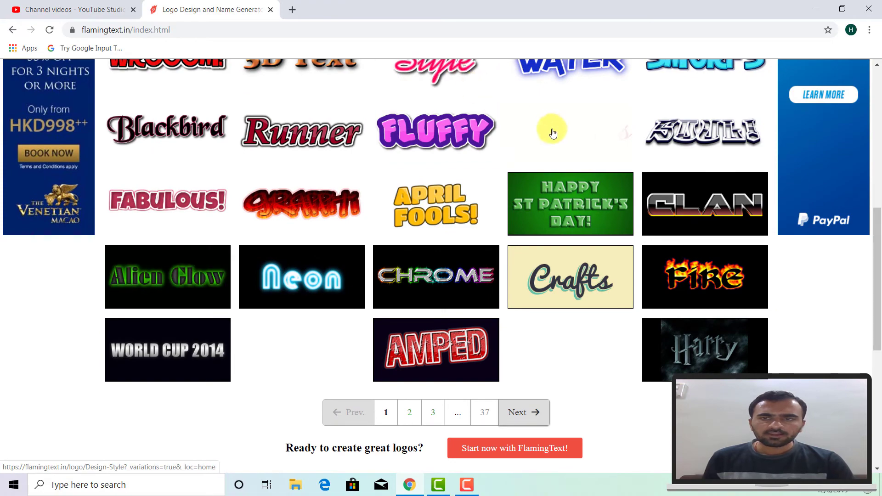
scroll(557, 172, up, 1)
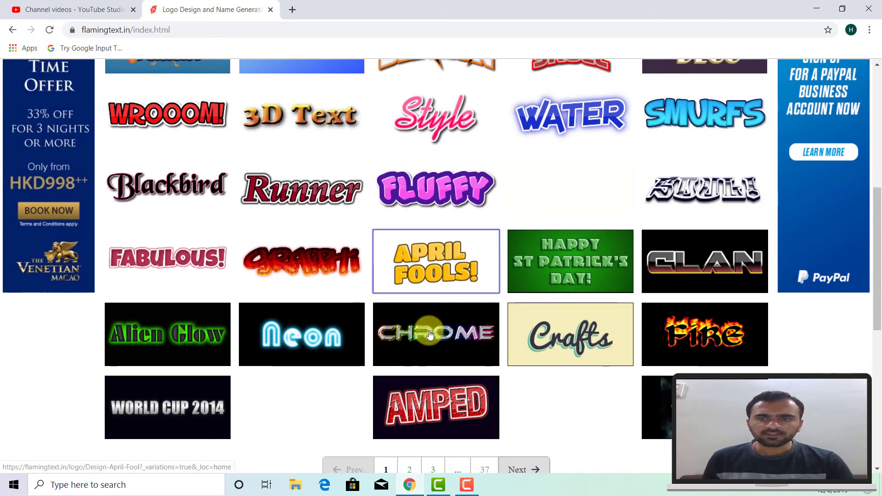
scroll(374, 356, down, 3)
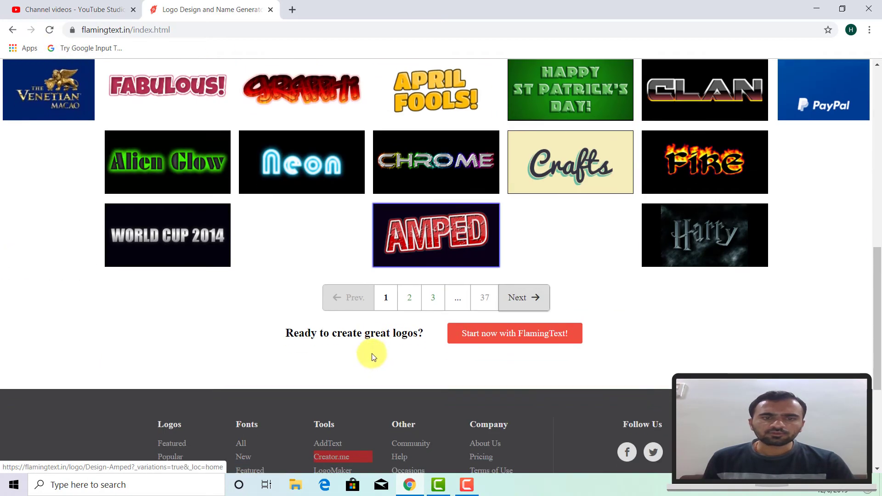
click(410, 299)
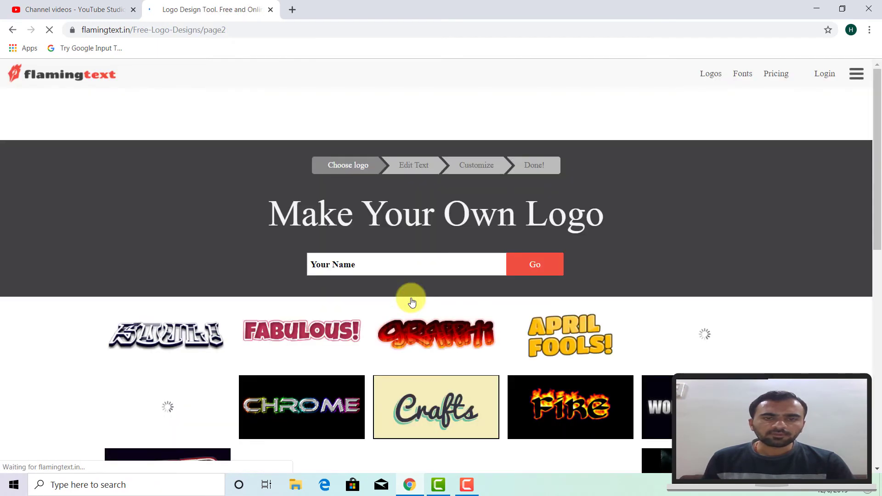
scroll(411, 298, down, 8)
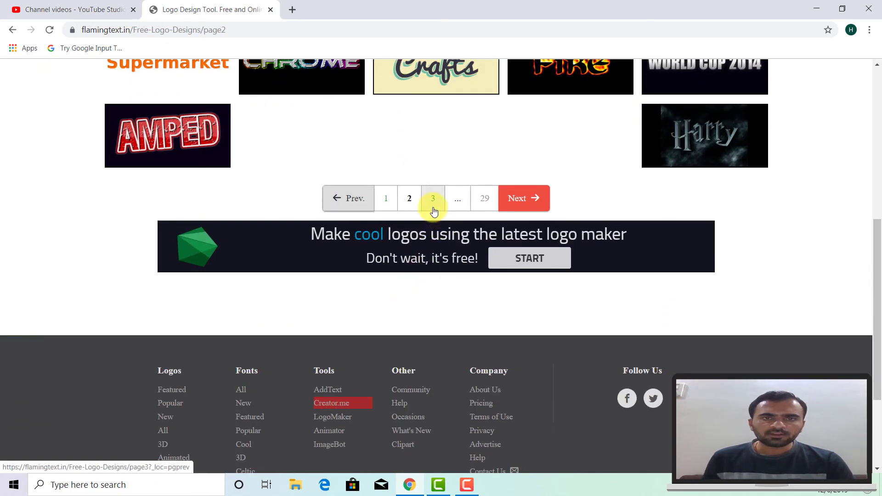
click(433, 209)
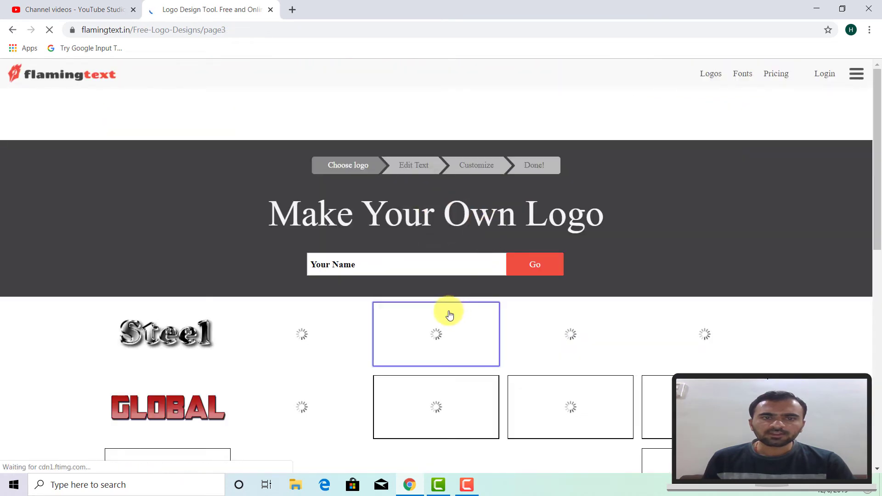
scroll(448, 313, down, 1)
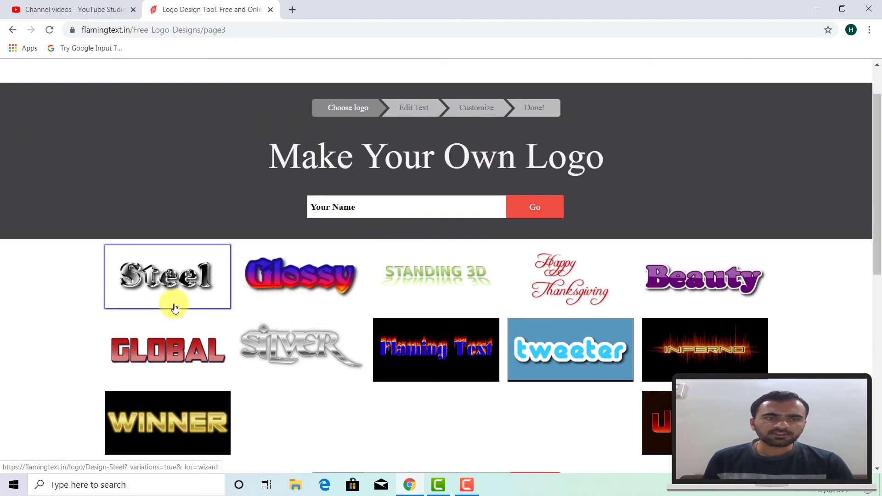
scroll(181, 305, down, 5)
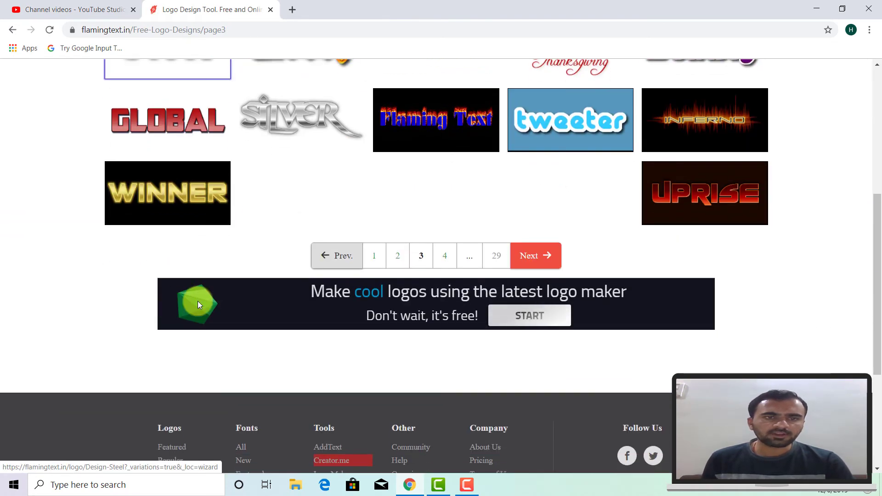
Return to page 1 of the logo gallery and choose the Water design.
click(378, 265)
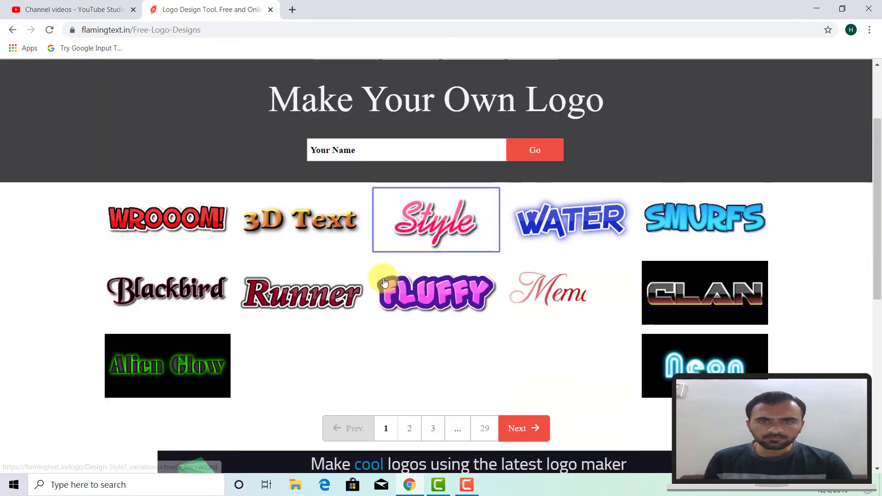
click(572, 226)
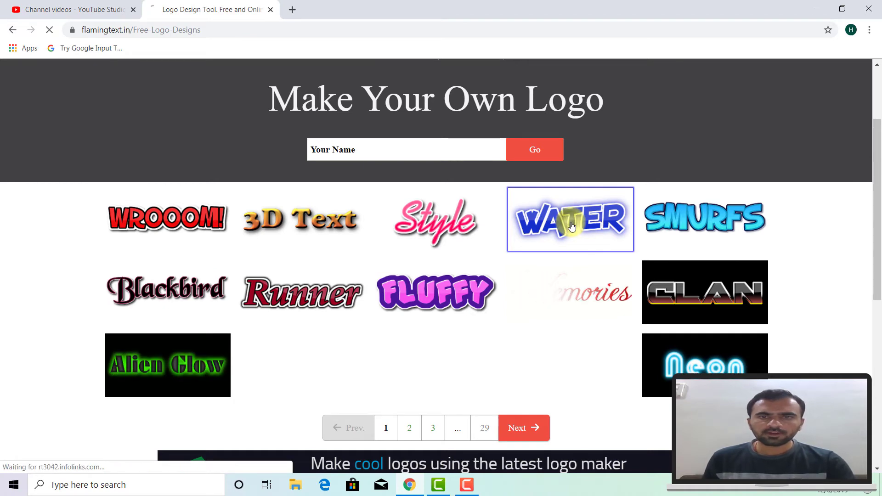
Open the Water design in the logo editor.
scroll(381, 314, down, 2)
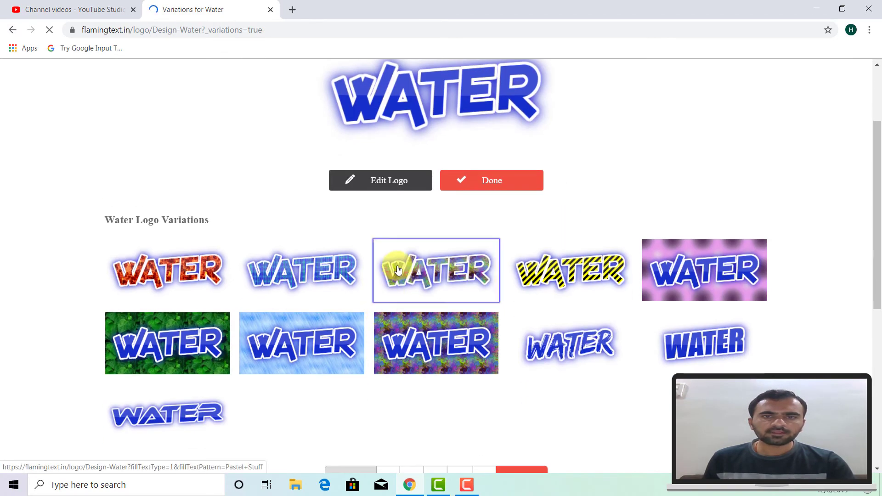
click(389, 181)
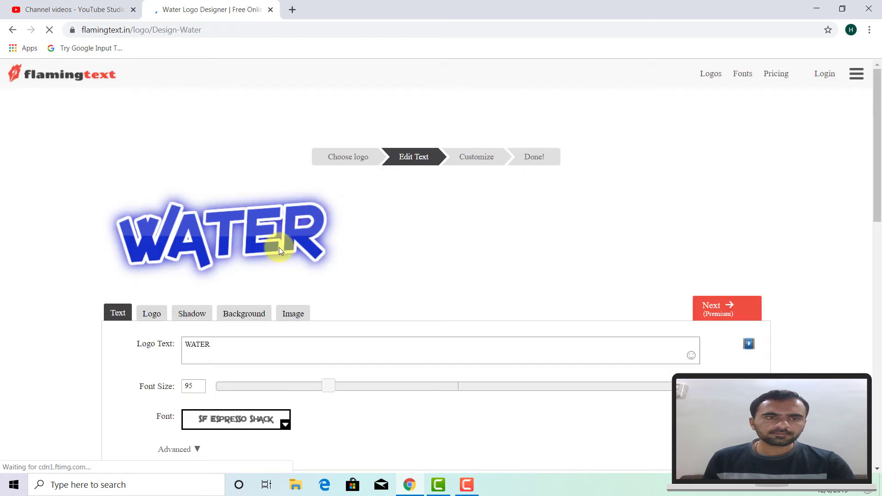
scroll(239, 330, down, 1)
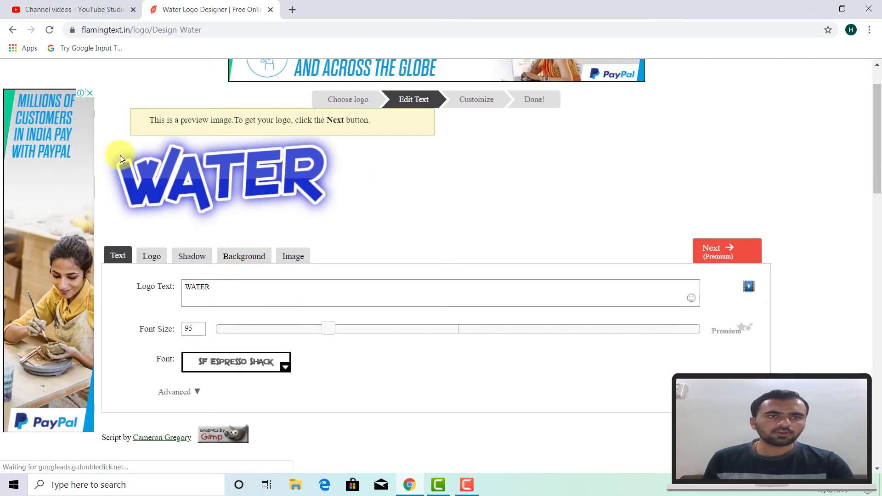
Replace the text of the Water logo with the creator's first name in capital letters.
click(229, 292)
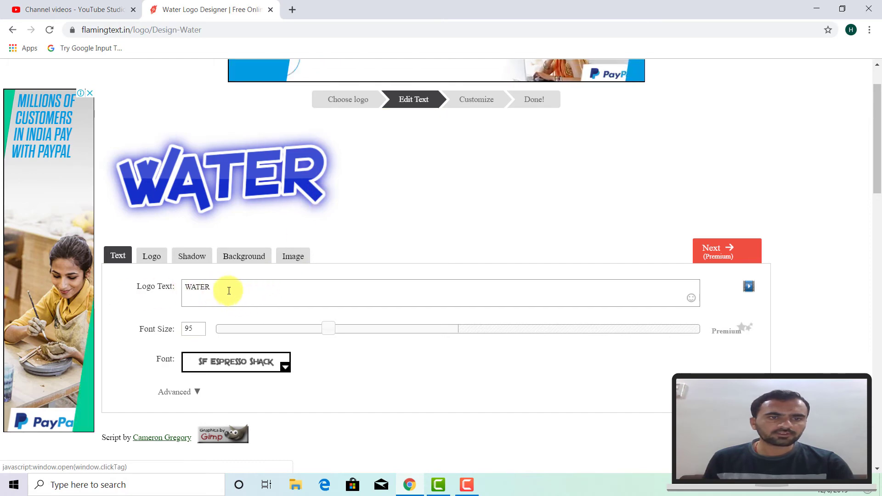
key(BackSpace)
key(BackSpace)
key(BackSpace)
key(BackSpace)
key(BackSpace)
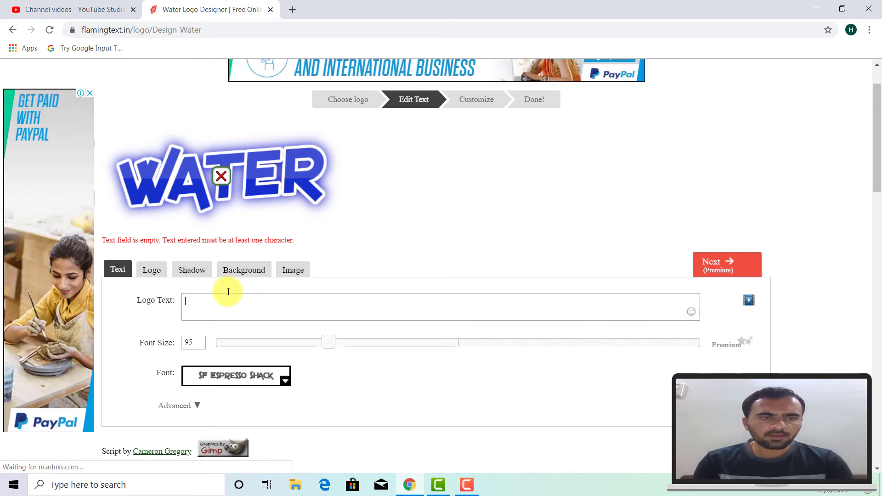
text(h)
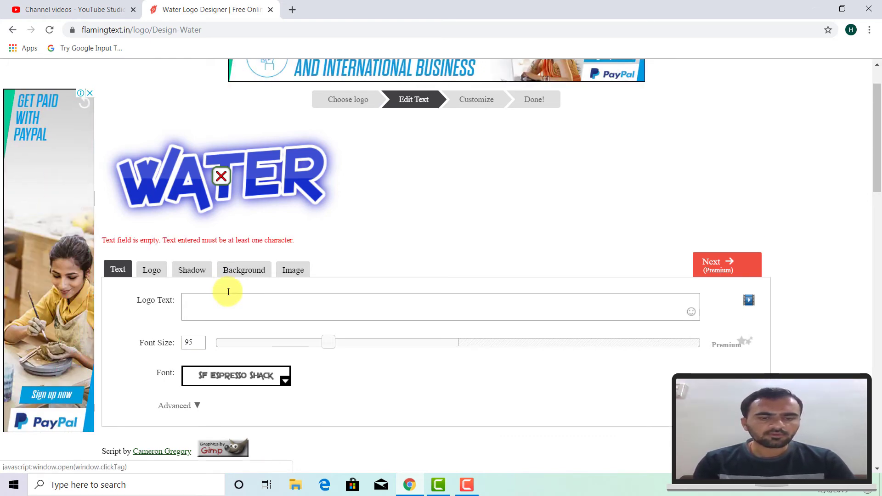
text(HITES)
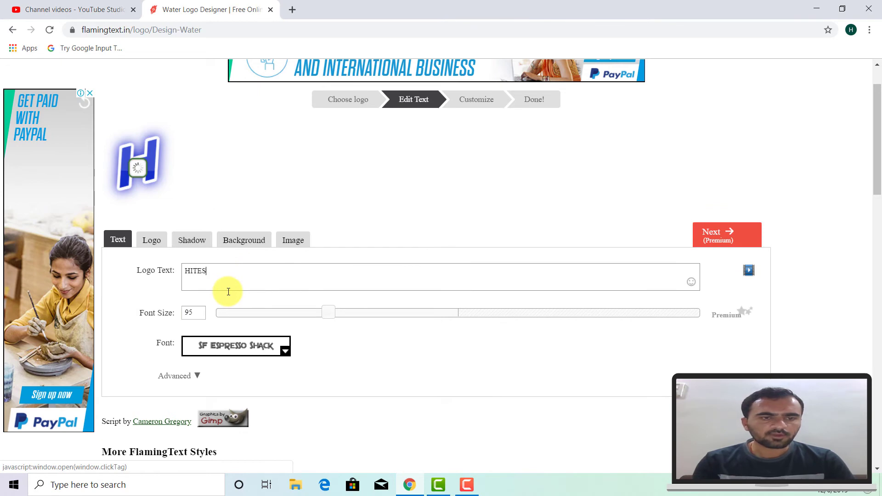
text(H)
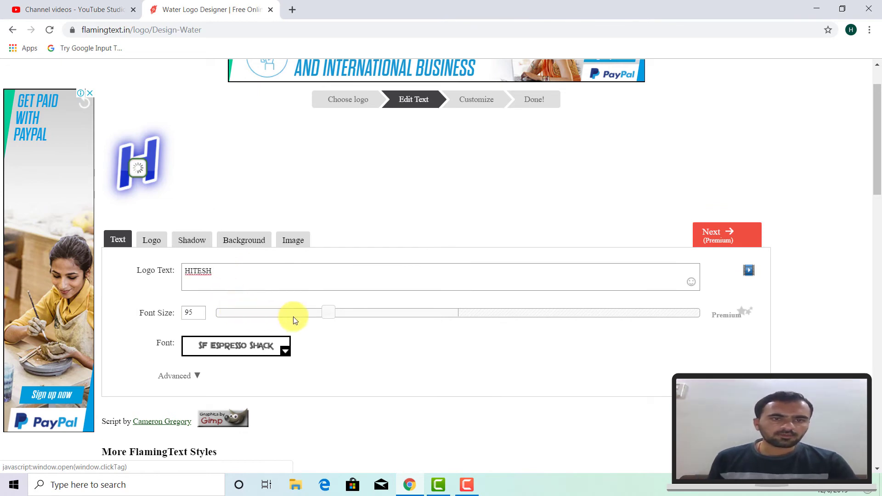
Increase the logo's font size to 110 and make its background transparent.
drag(330, 318, 347, 322)
scroll(346, 318, down, 3)
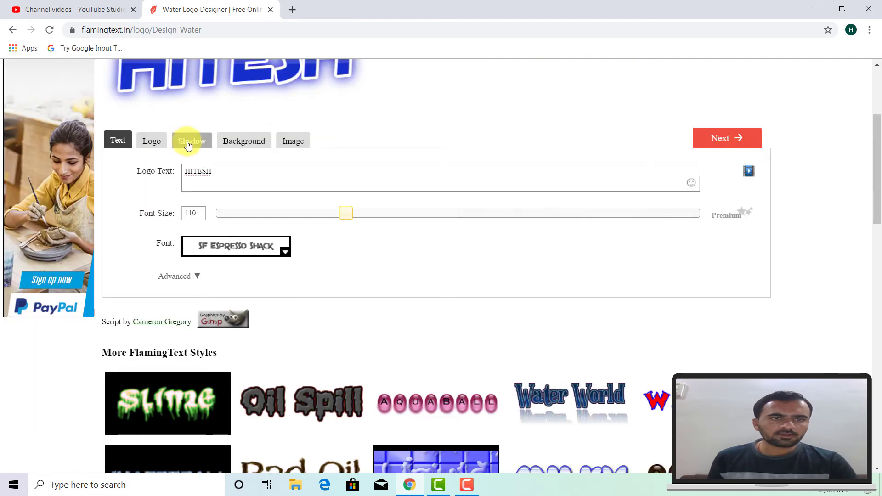
click(236, 144)
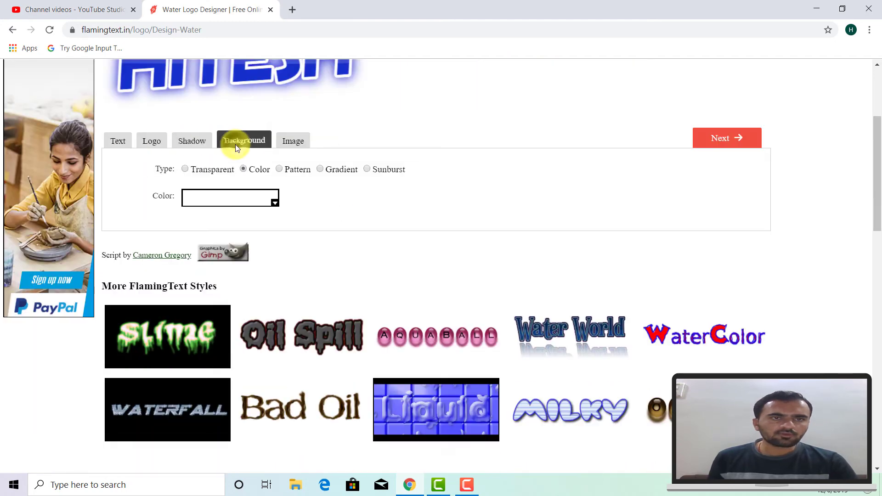
click(185, 169)
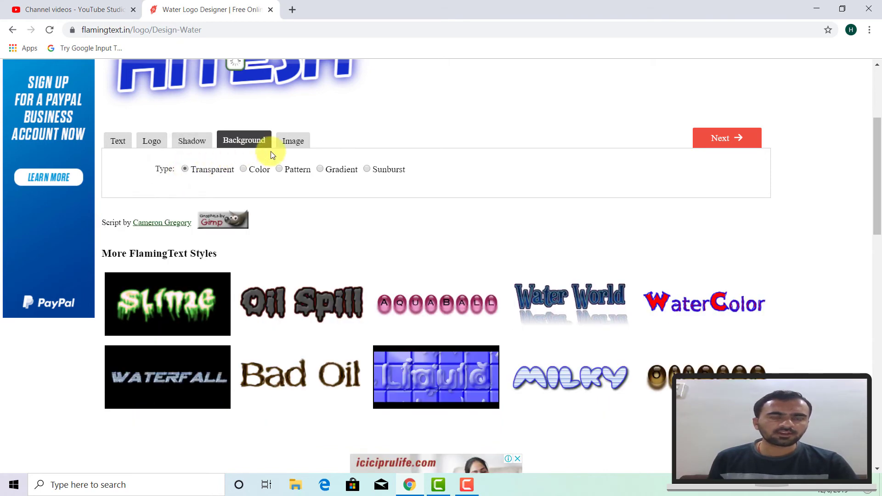
Generate the finished logo, download it as a PNG file, and close the FlamingText tab.
click(719, 143)
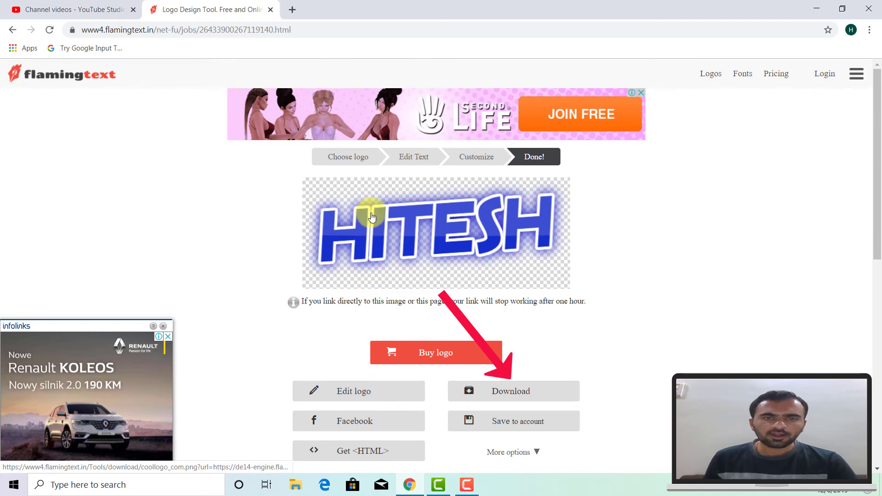
click(521, 396)
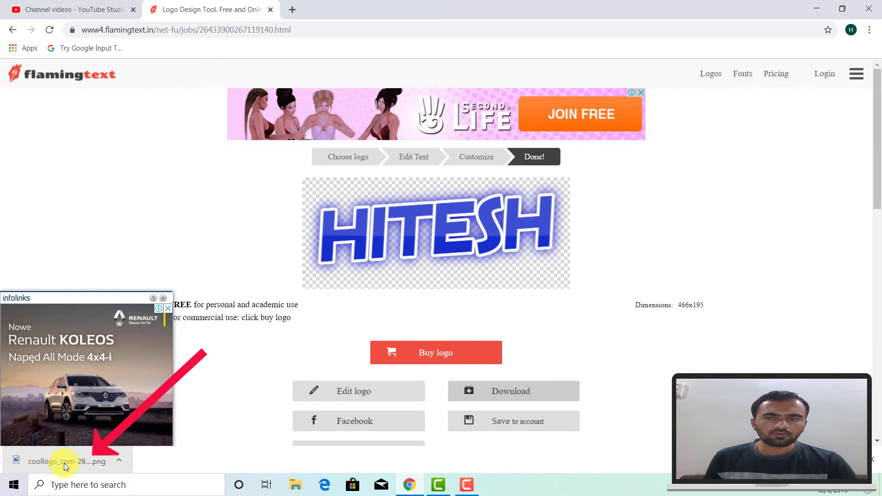
click(271, 10)
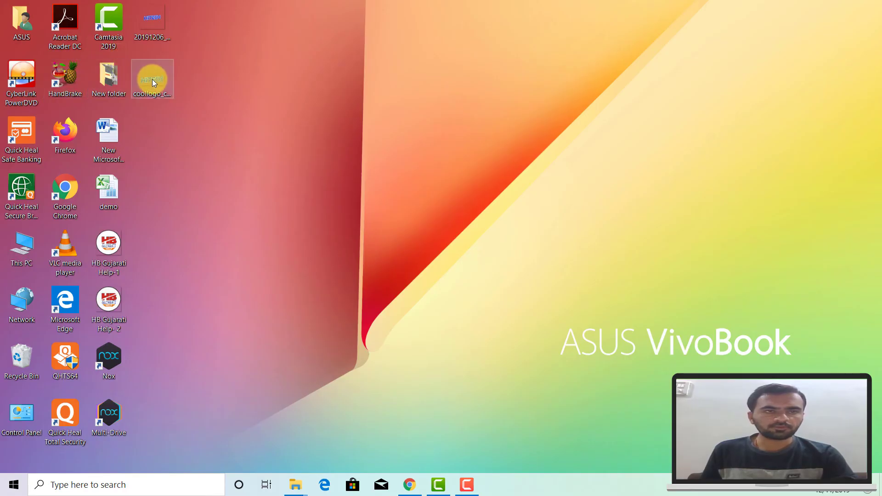
Check the downloaded coollogo file's properties and dimensions on the desktop against the video watermark requirements in YouTube Studio.
right_click(152, 79)
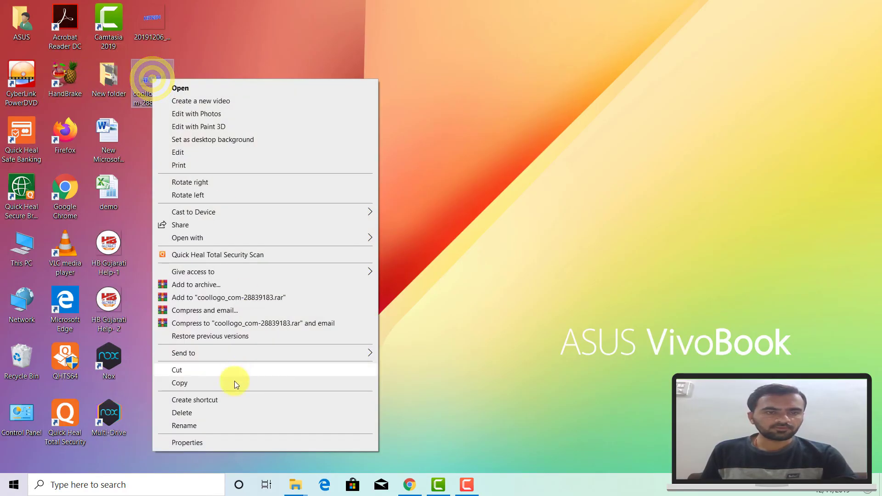
click(201, 443)
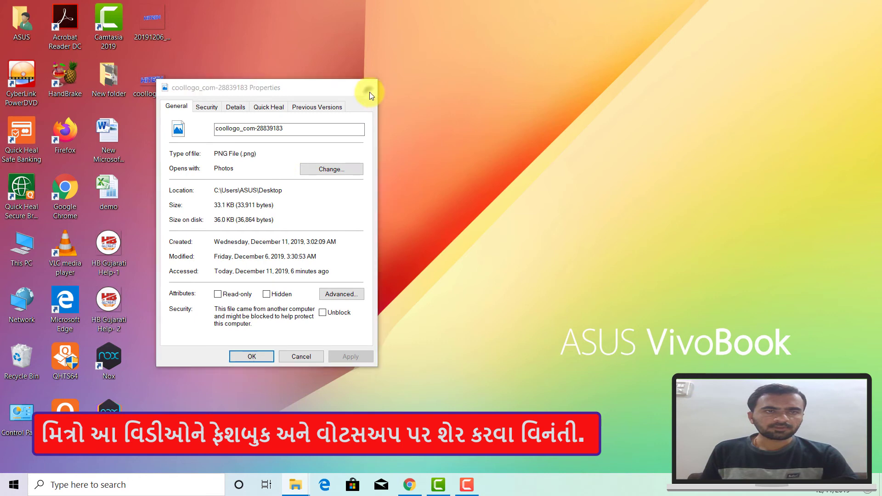
click(368, 87)
mouse_move(148, 80)
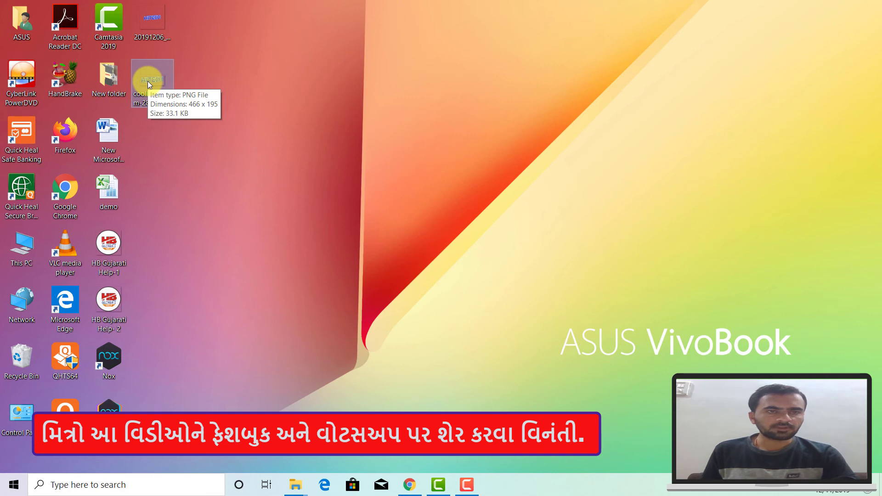
click(411, 490)
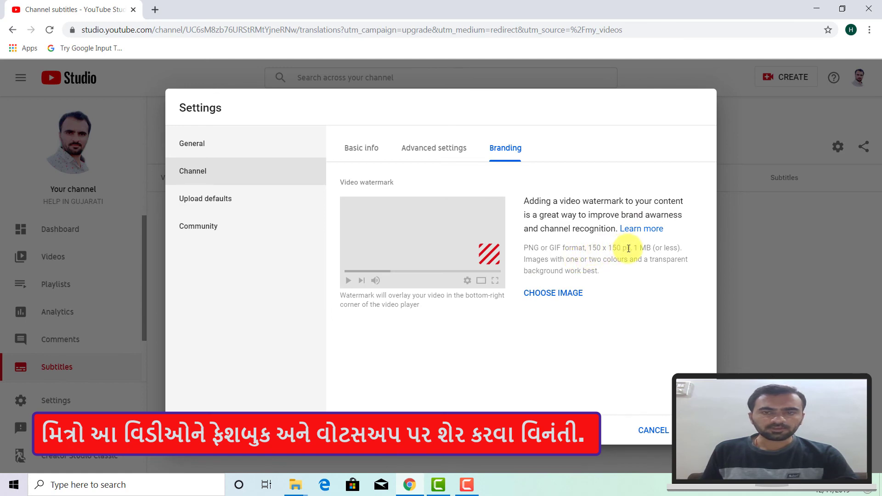
click(821, 10)
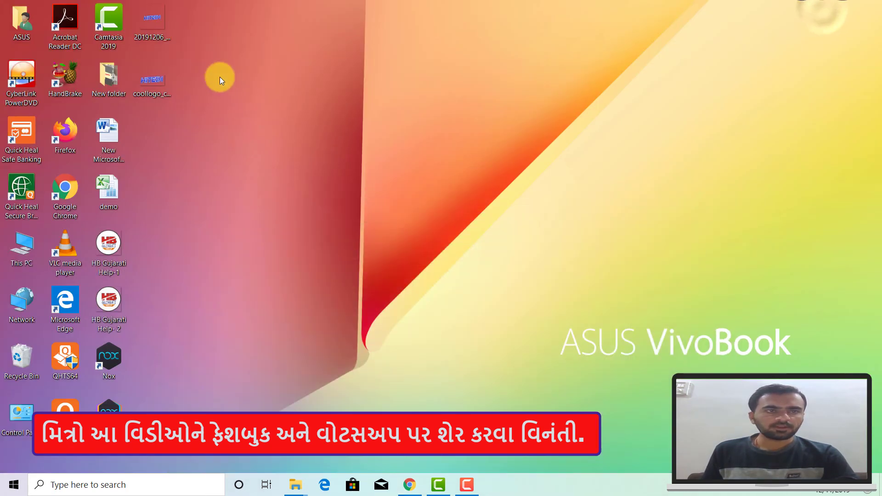
View the downloaded coollogo image in Photos, then close the viewer.
right_click(152, 87)
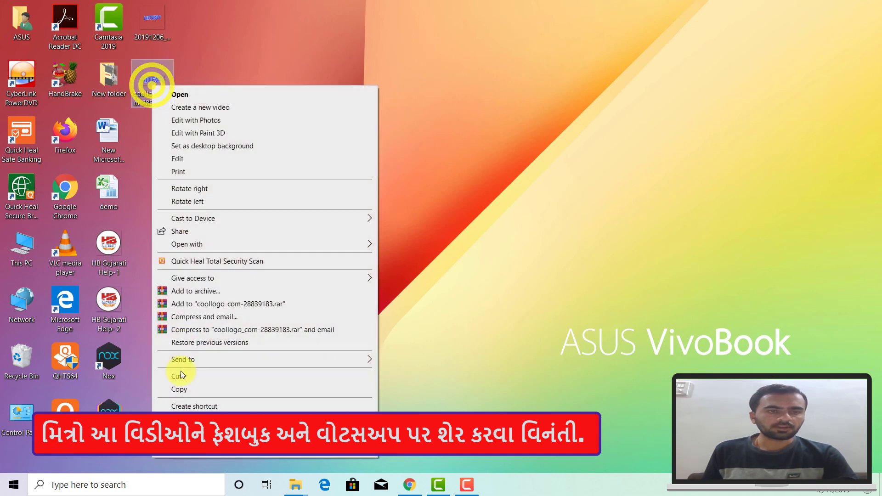
click(208, 93)
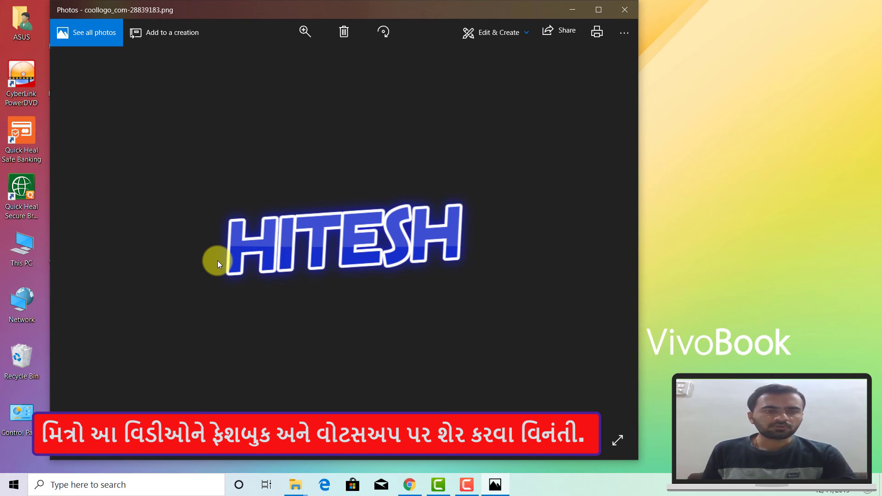
click(623, 10)
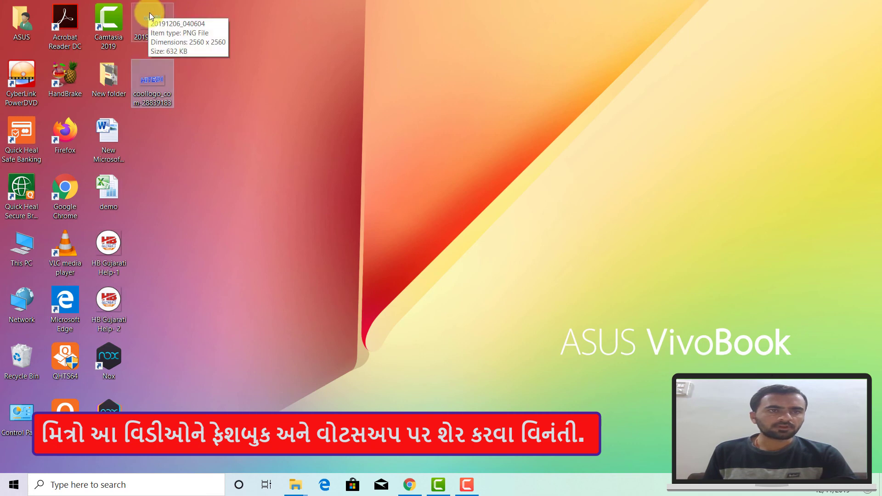
Switch to YouTube Studio in Chrome and choose the desktop image 20191206_040604 as the channel's video watermark.
click(411, 491)
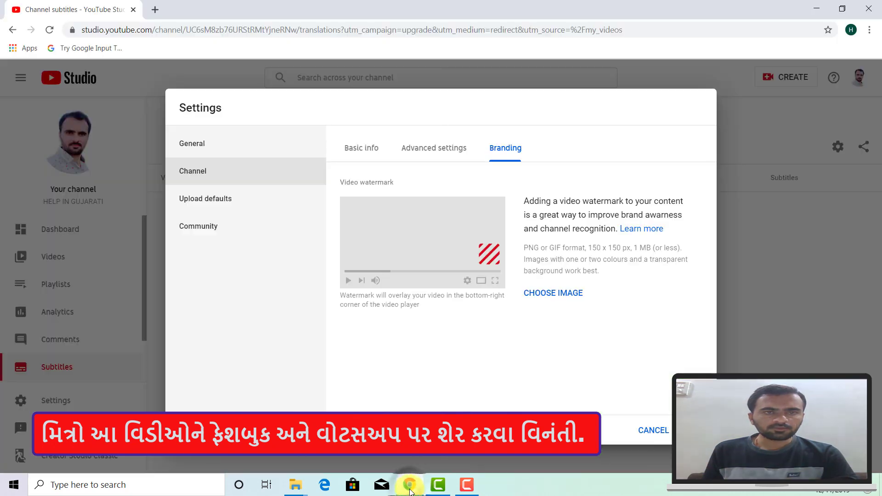
click(544, 296)
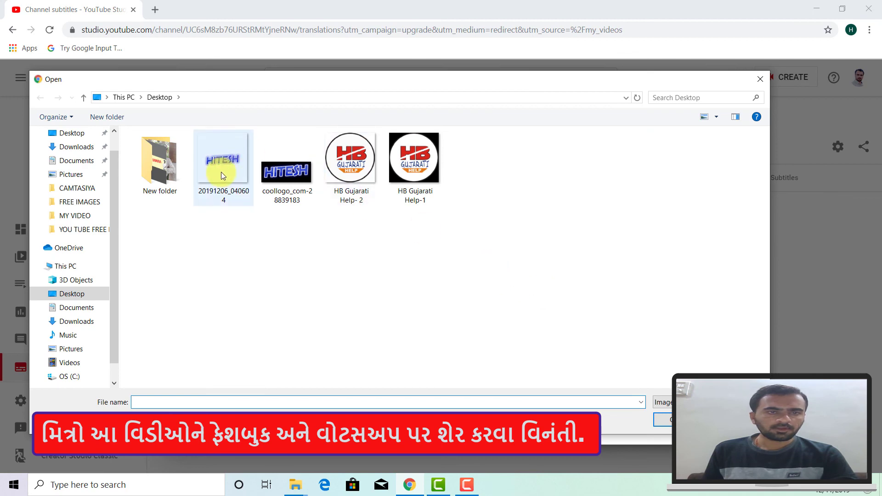
click(221, 169)
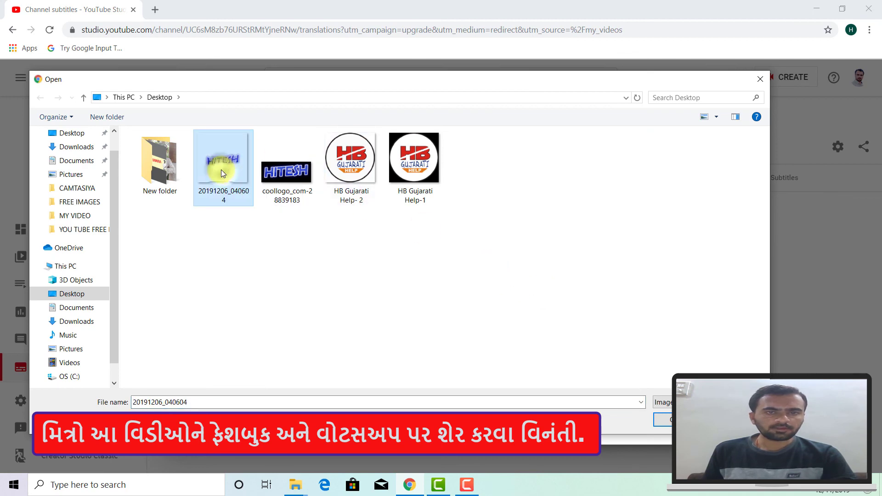
click(665, 420)
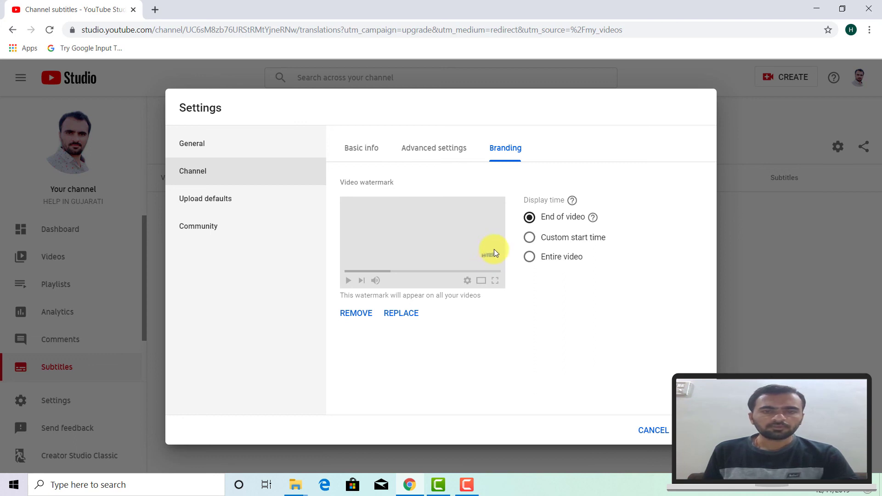
Set the watermark's display time to Entire video and save the branding settings.
click(530, 238)
click(529, 281)
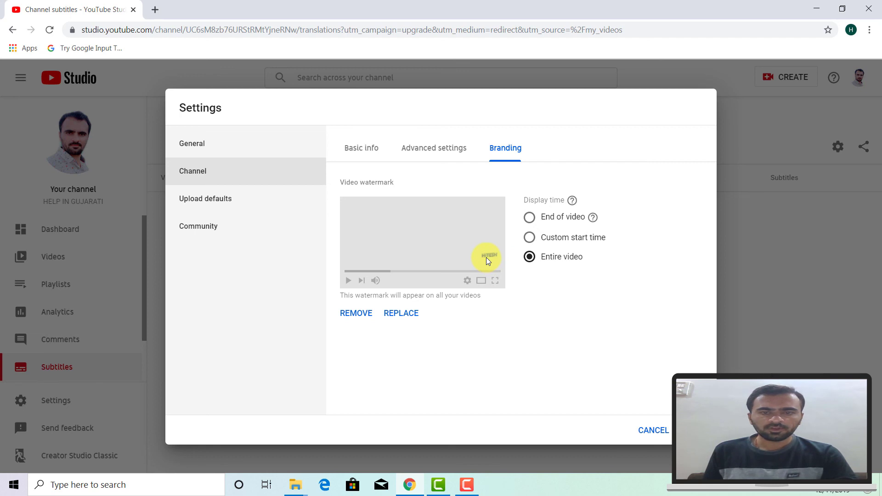
click(657, 430)
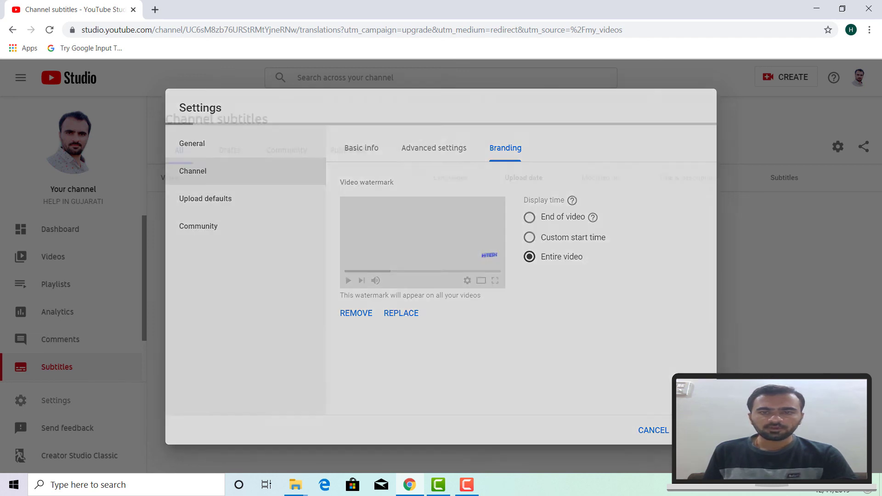